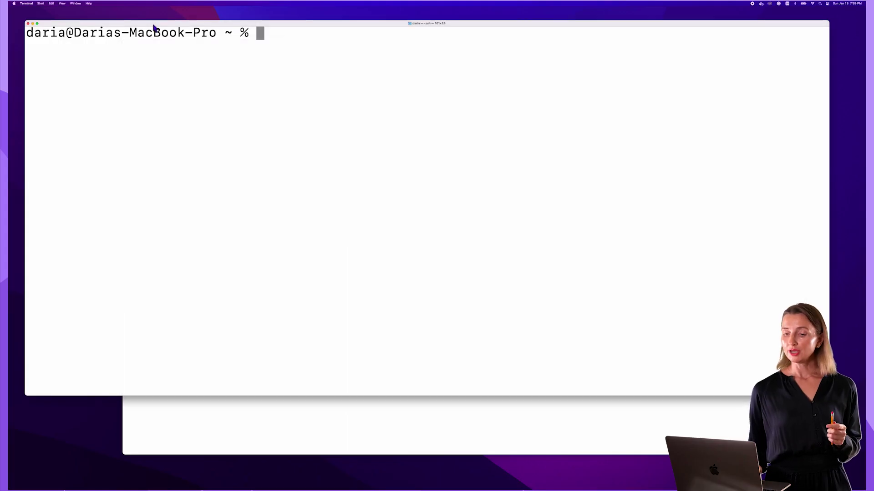
type("docker sta")
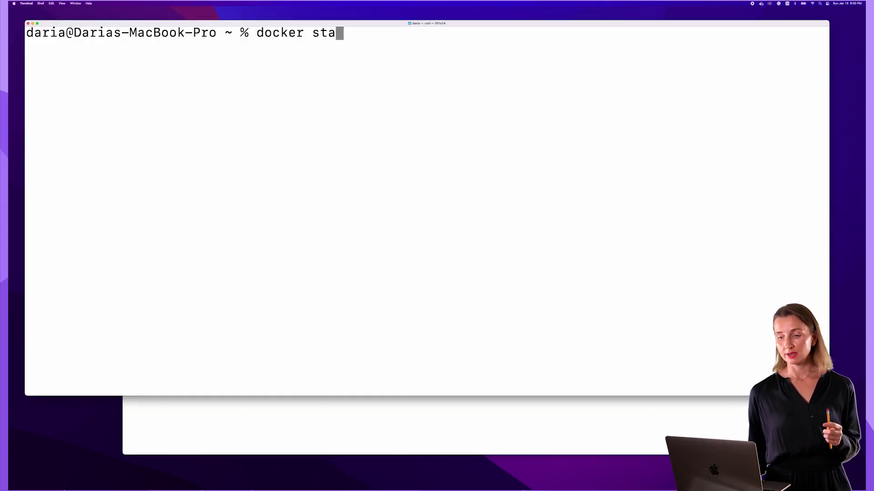
type("rt timescaledb;")
Start timescaledb, create grafana_configuration_database in psql, then list databases and confirm it's empty.
key("Return")
type("docker exec -it timescaledb psql -")
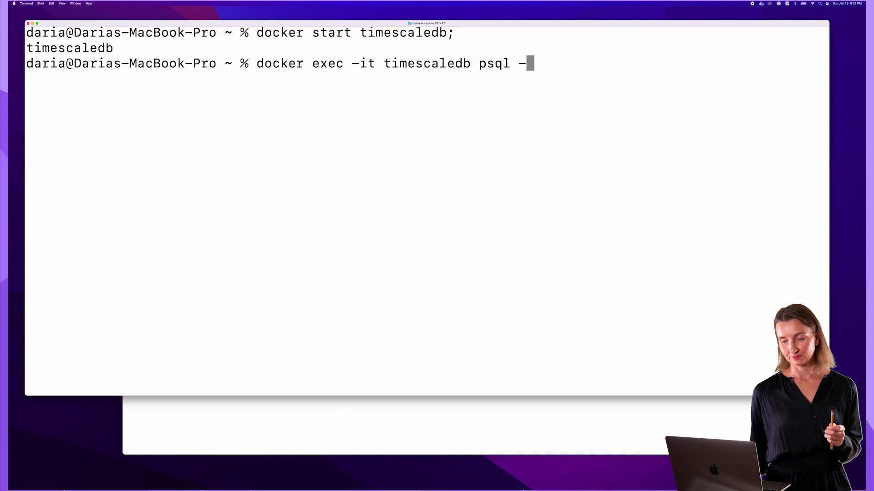
type("h localhost -p 5432 -U postgres -w")
key("Return")
type("create ")
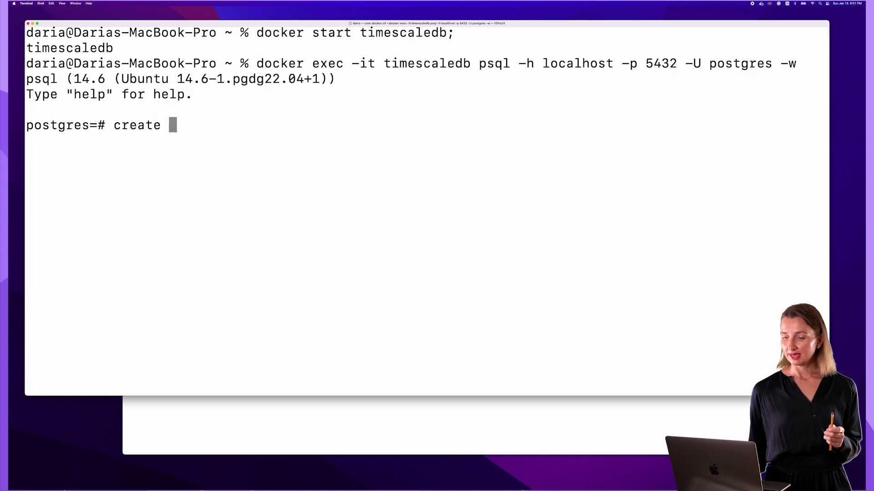
type("database grafana_")
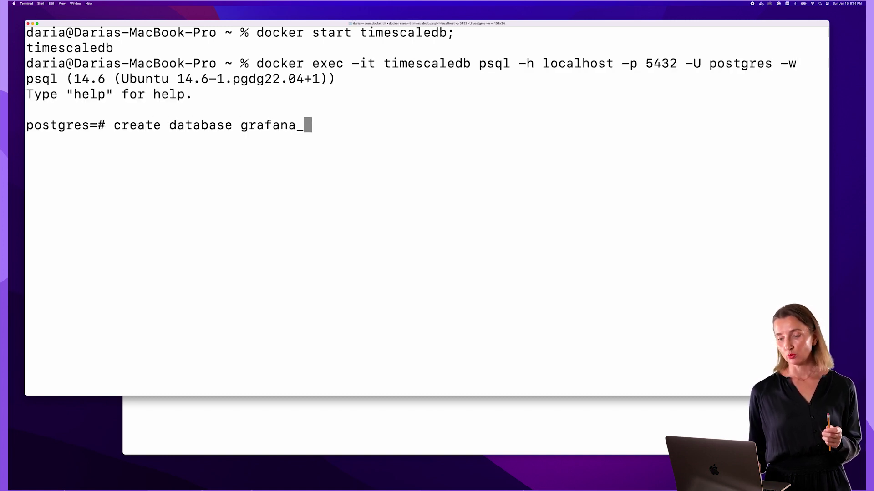
type("configuration_database;")
key("Return")
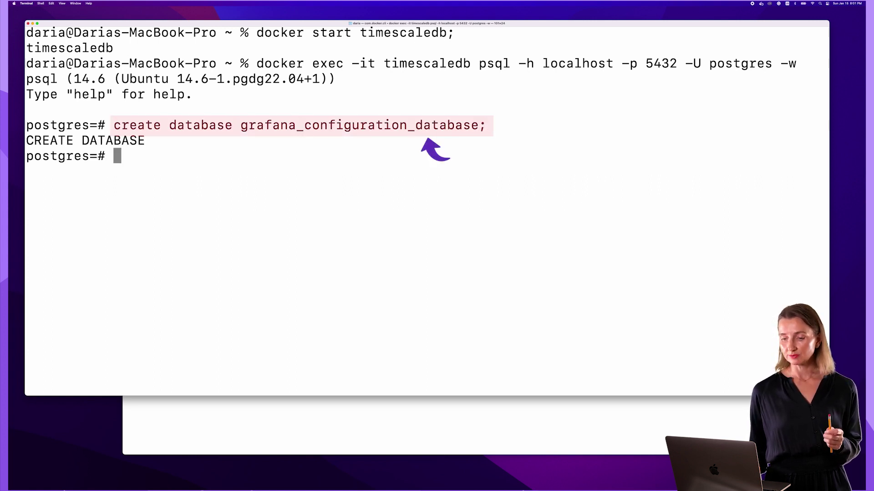
type("\\l")
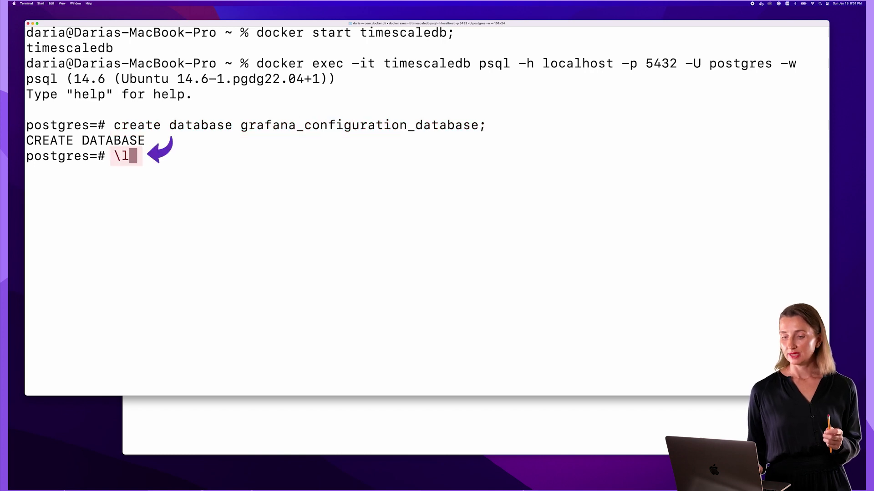
key("Return")
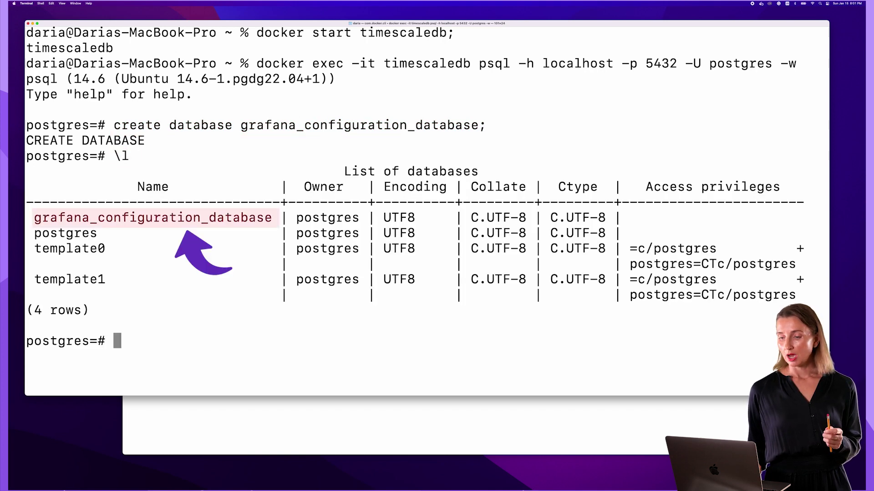
type("\\c g")
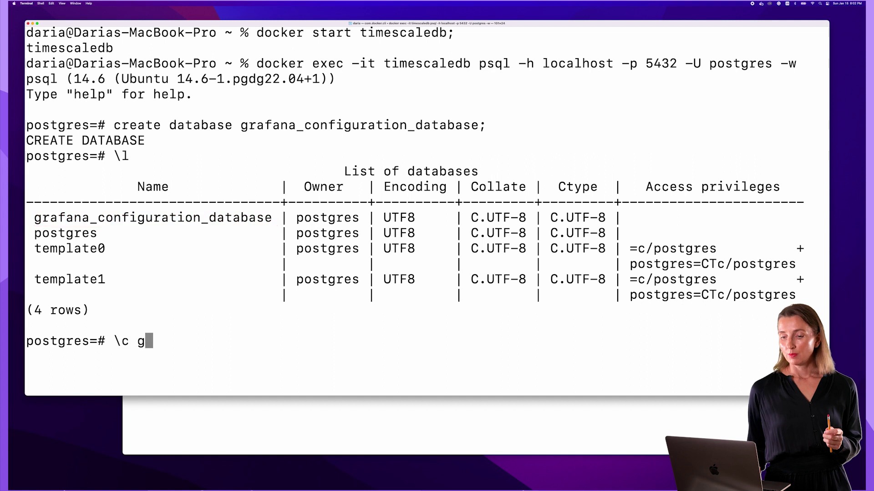
type("rafana_configuration_database;")
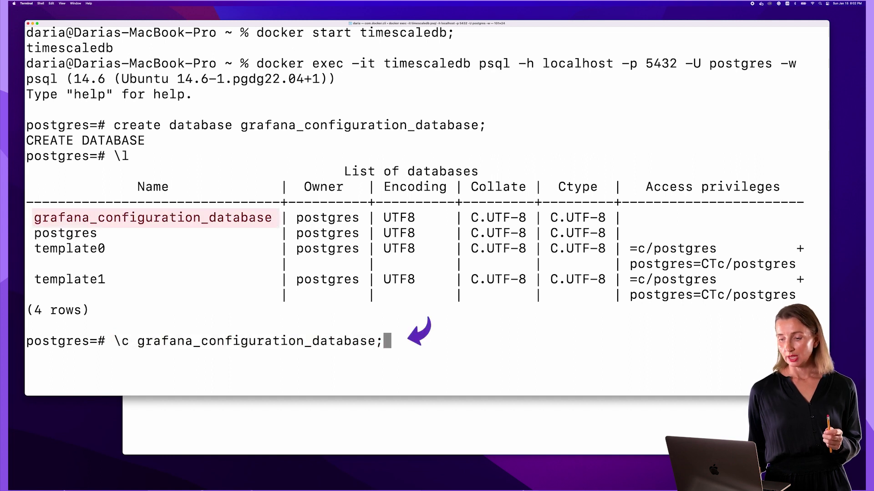
key("Return")
type("\\d")
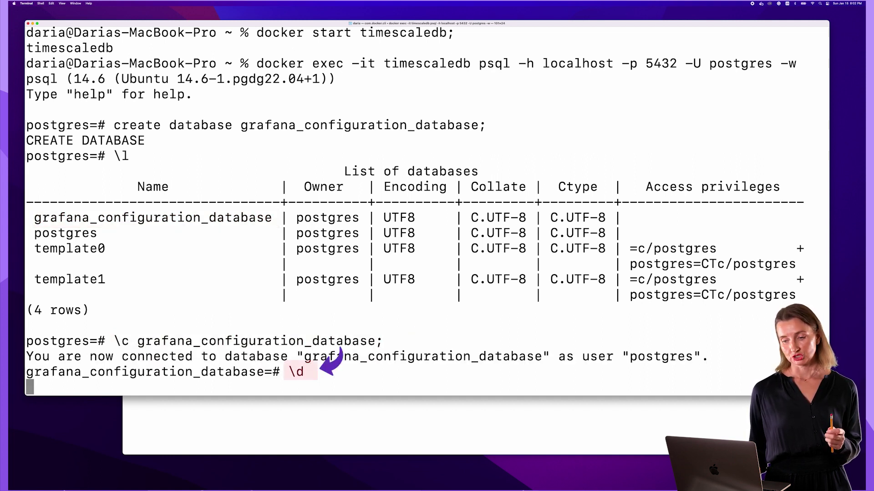
key("Return")
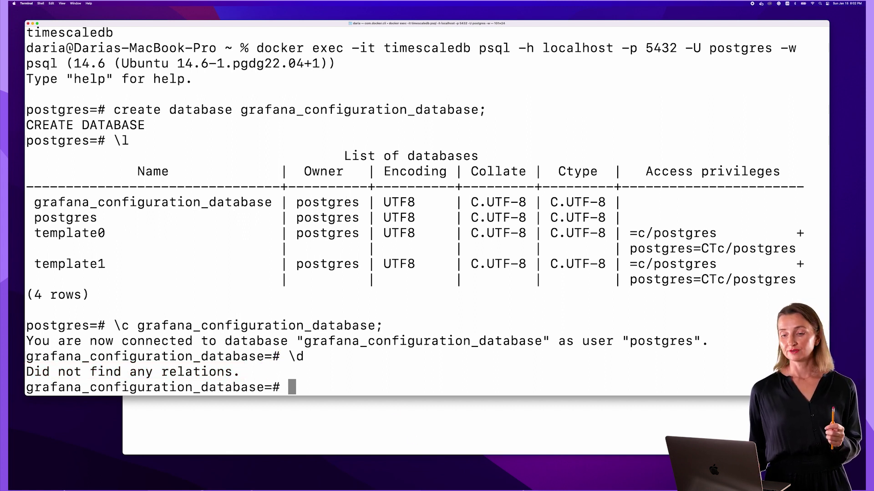
key("super+n")
type("docker run ")
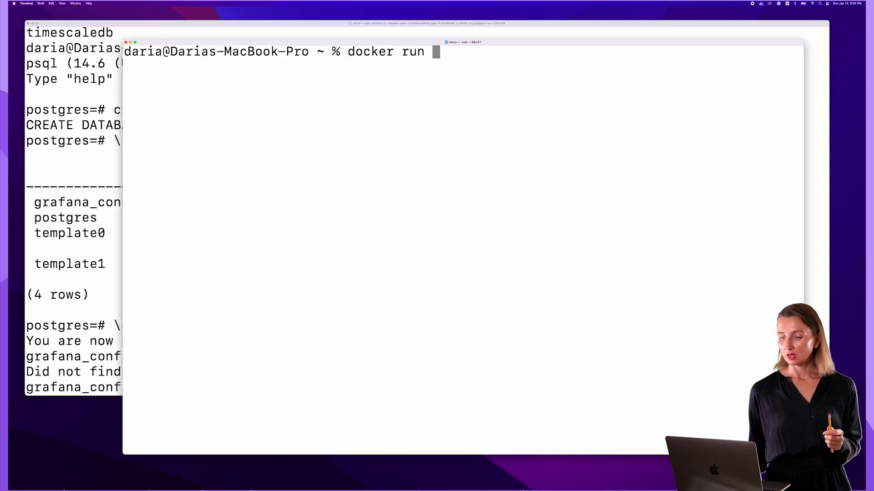
type("-p 3020:3000 -e GF_DATABASE_TYPE=postgres -e GF_DATABASE_HOST=host.docker.internal:5432 -e GF_DATABASE_NAME")
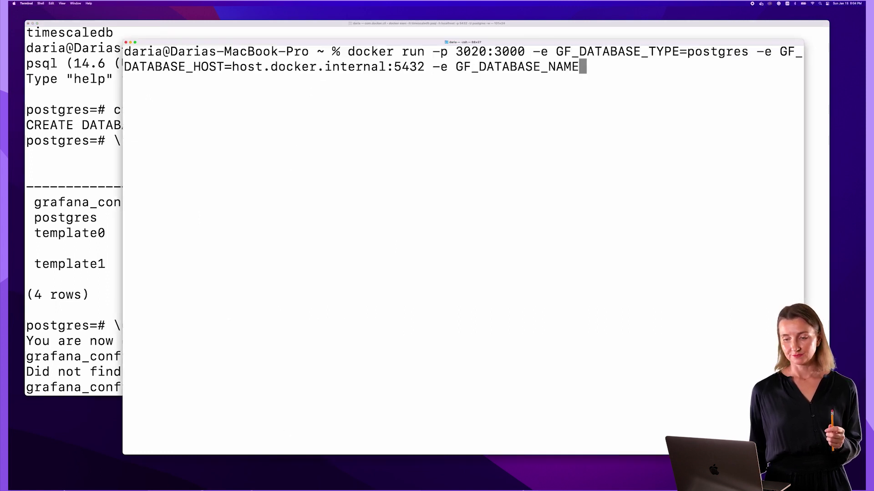
type("=grafana_configuration_database -e GF_DATABASE_USER=postgres -e GF_DATABASE_PASSWORD=password ghc")
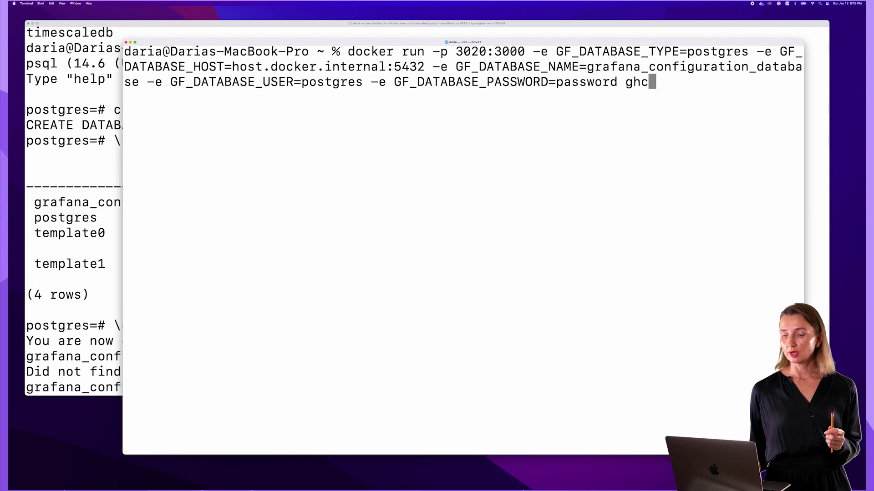
type("r.io/volkovlabs/app:latest")
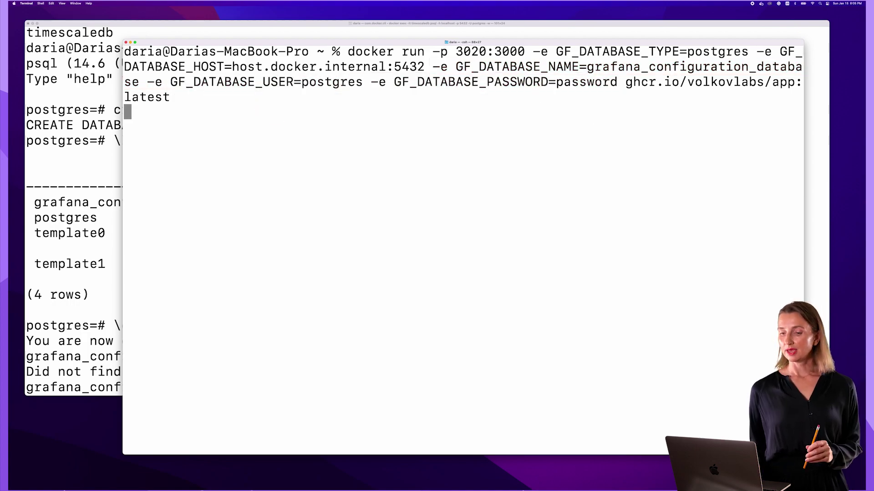
Run ghcr.io/volkovlabs/app:latest on port 3020 with GF_DATABASE_* settings pointing to PostgreSQL.
key("Return")
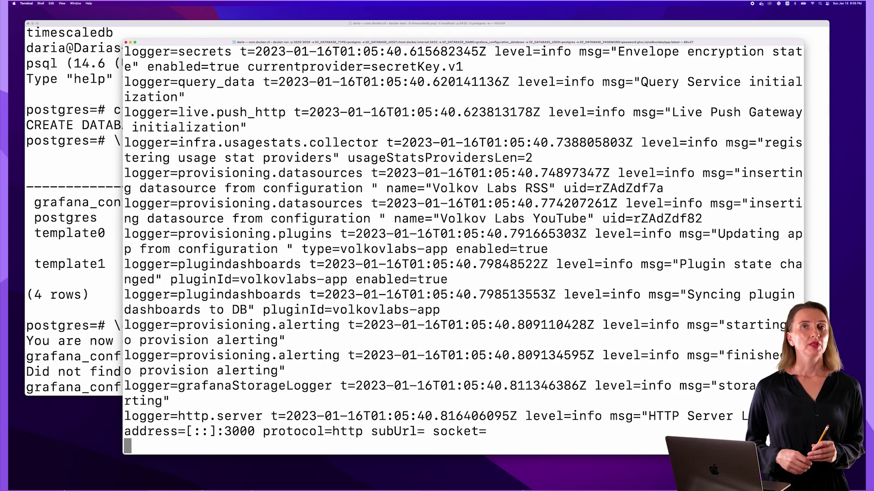
left_click(102, 371)
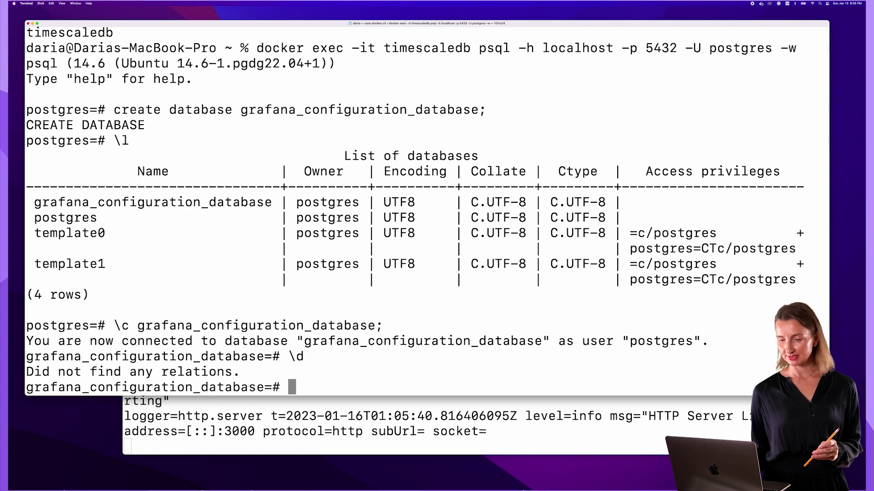
type("\\d")
List grafana_configuration_database relations with \d, confirming Grafana's 114 tables.
key("Return")
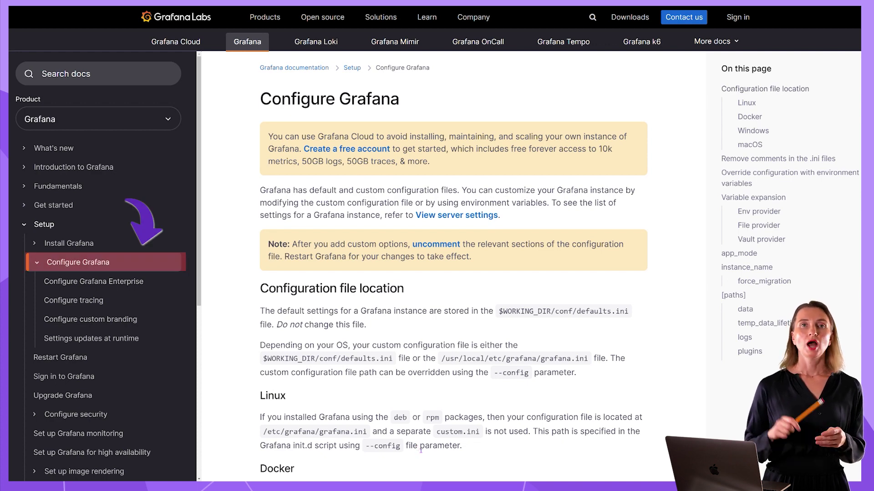
scroll(420, 449, "down", 1)
scroll(418, 449, "down", 1)
scroll(418, 449, "down", 2)
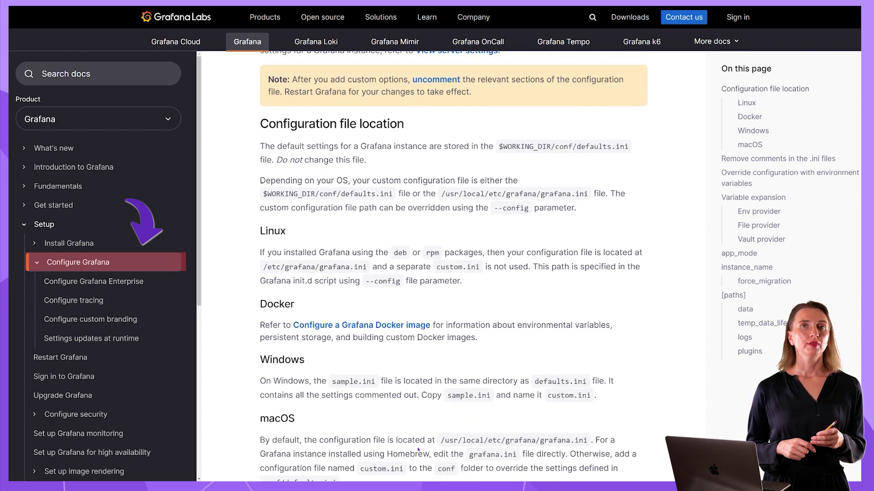
scroll(418, 449, "down", 1)
scroll(418, 450, "down", 1)
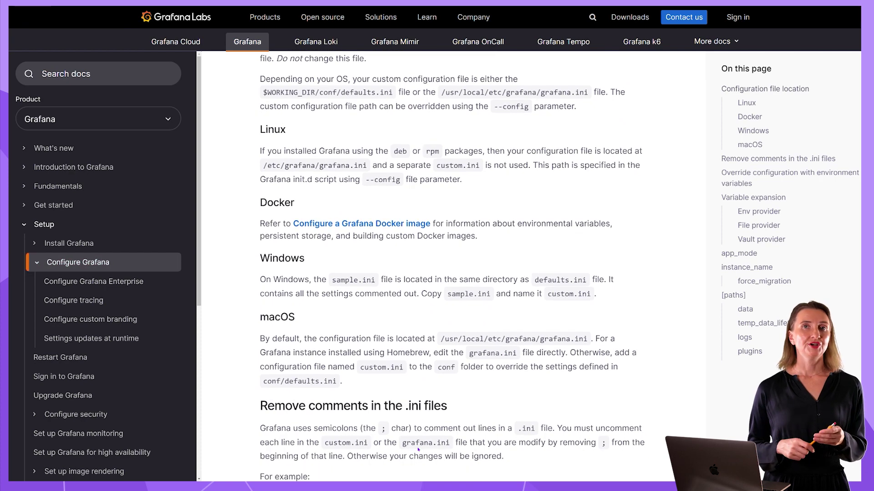
scroll(418, 449, "down", 2)
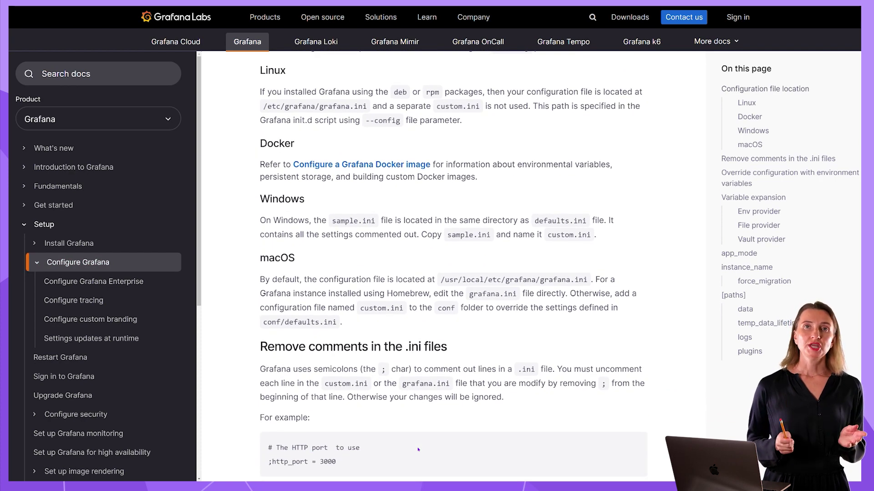
scroll(418, 449, "down", 3)
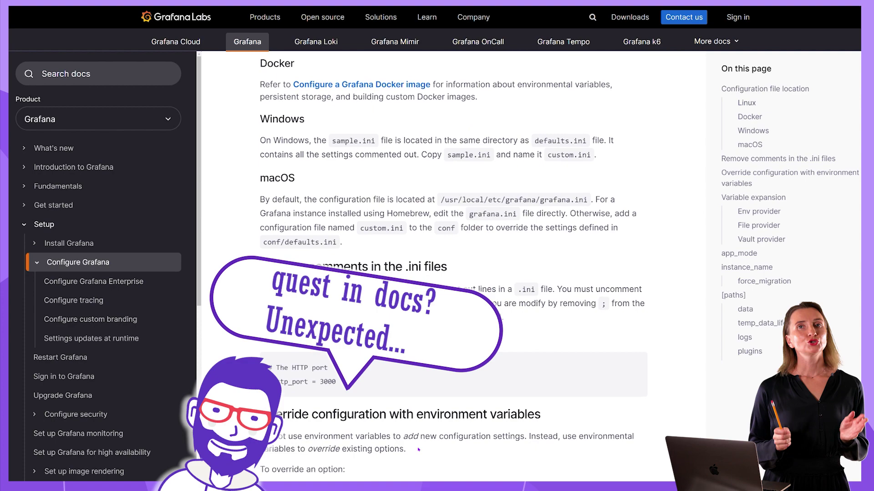
scroll(418, 449, "down", 3)
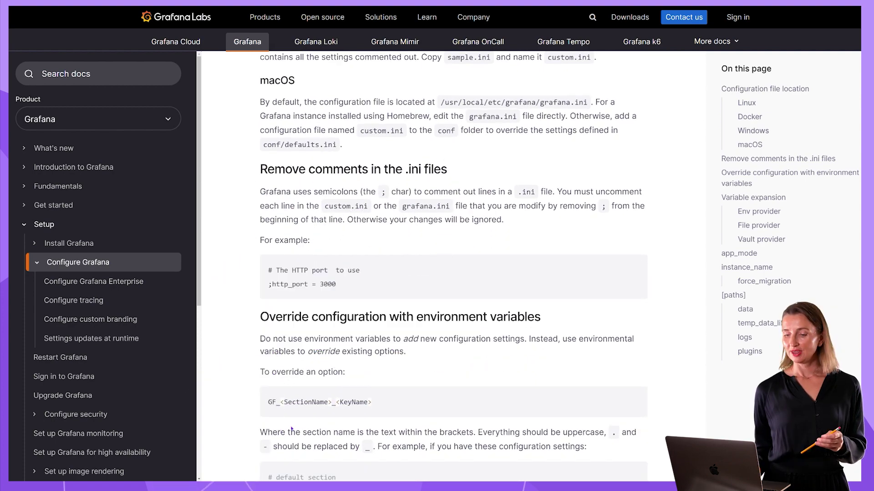
scroll(223, 459, "down", 3)
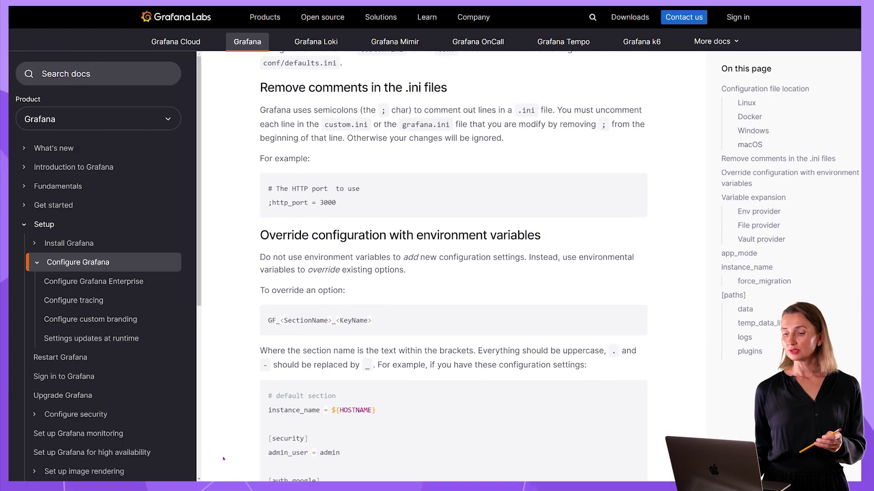
scroll(222, 459, "up", 3)
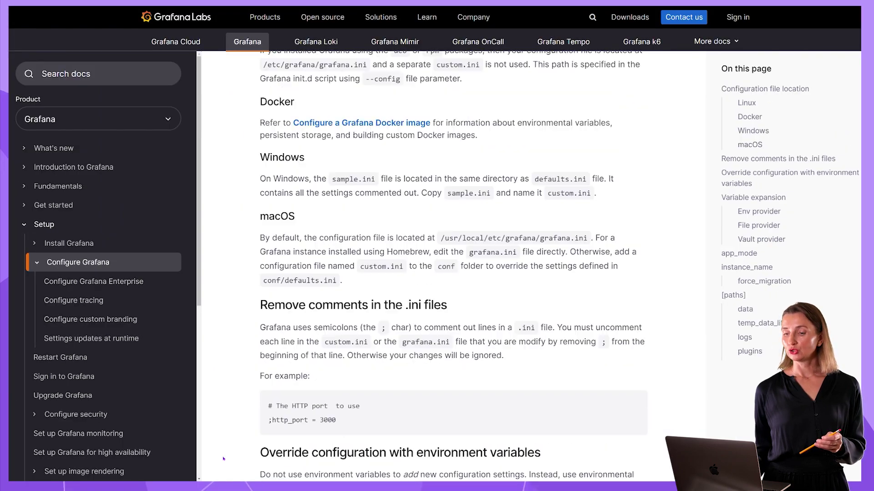
scroll(223, 459, "up", 5)
scroll(224, 460, "down", 2)
scroll(225, 462, "down", 4)
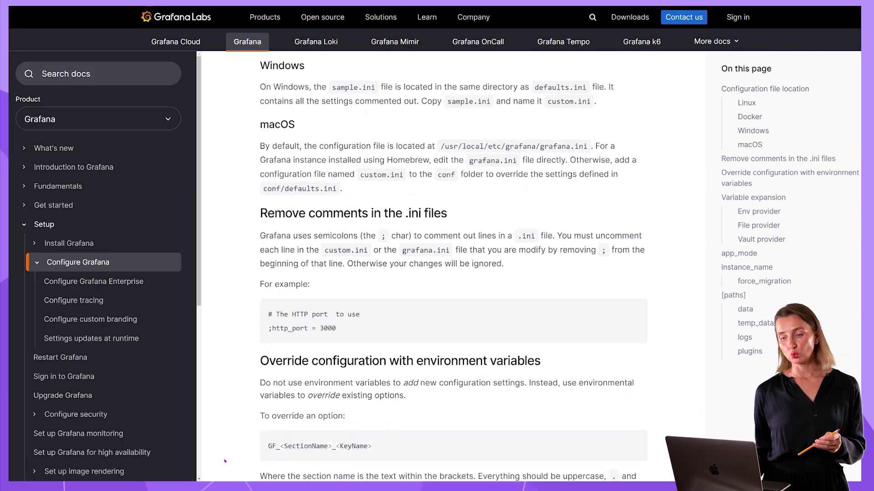
scroll(224, 462, "down", 3)
scroll(225, 461, "down", 4)
scroll(225, 461, "down", 4)
scroll(225, 461, "down", 4)
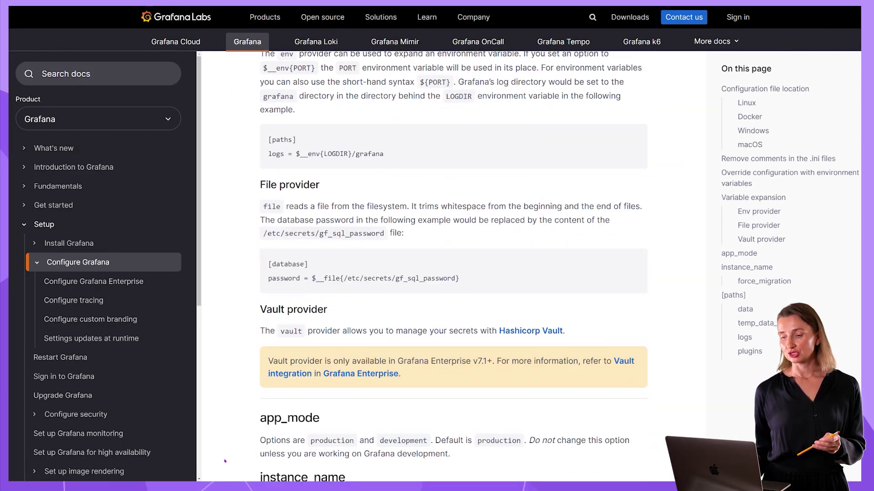
scroll(224, 461, "down", 3)
scroll(225, 461, "down", 2)
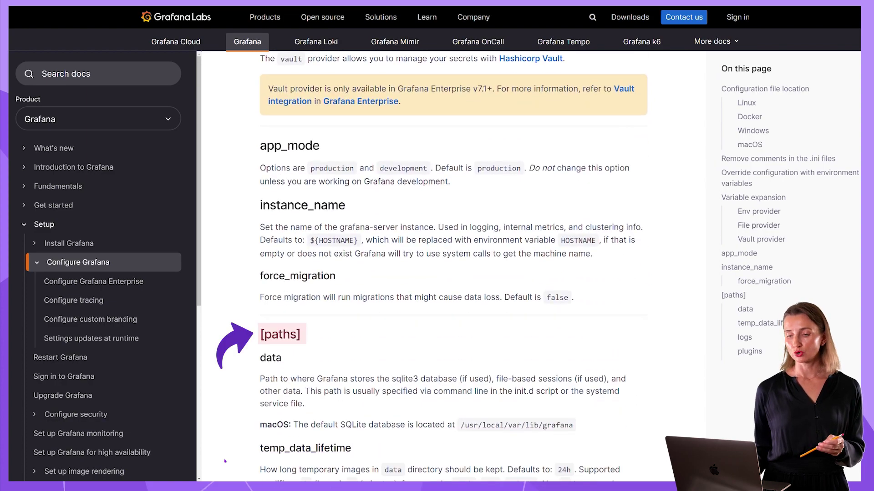
scroll(225, 461, "down", 10)
scroll(225, 462, "down", 10)
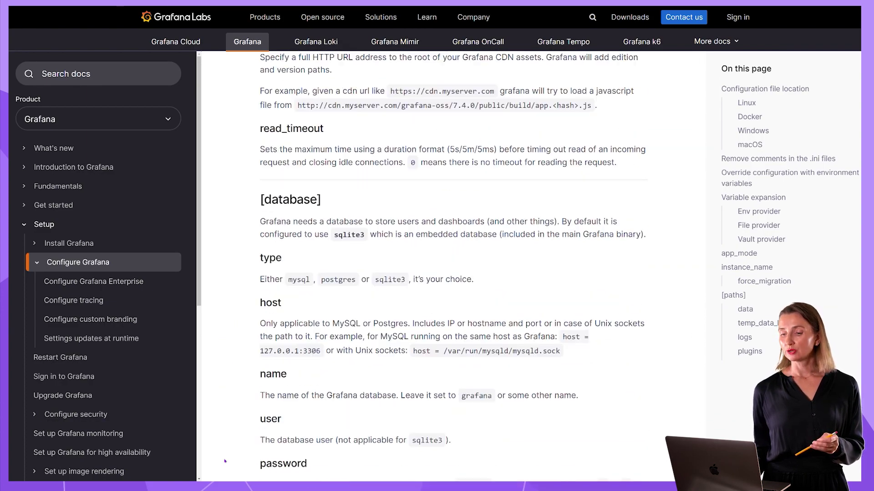
scroll(225, 461, "down", 2)
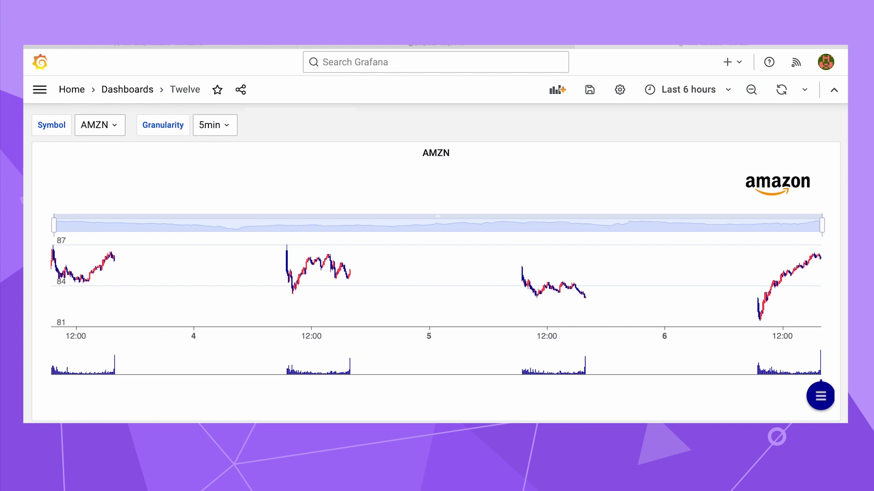
Pick TSLA, then AMZN, then UNH from the Symbol variable dropdown.
left_click(96, 125)
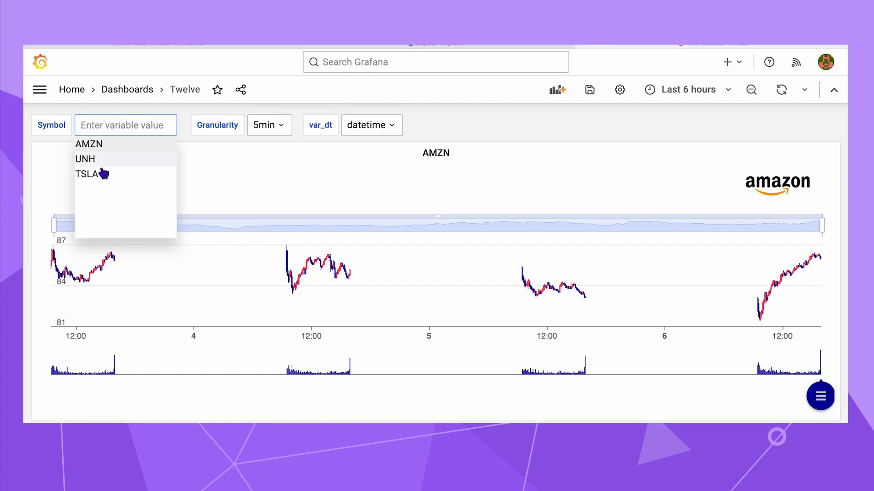
left_click(100, 172)
left_click(103, 125)
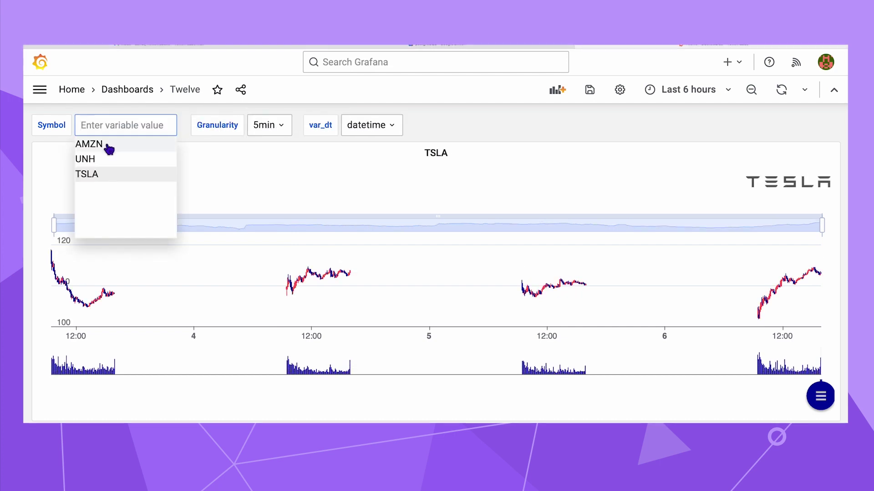
left_click(103, 144)
left_click(121, 130)
left_click(120, 159)
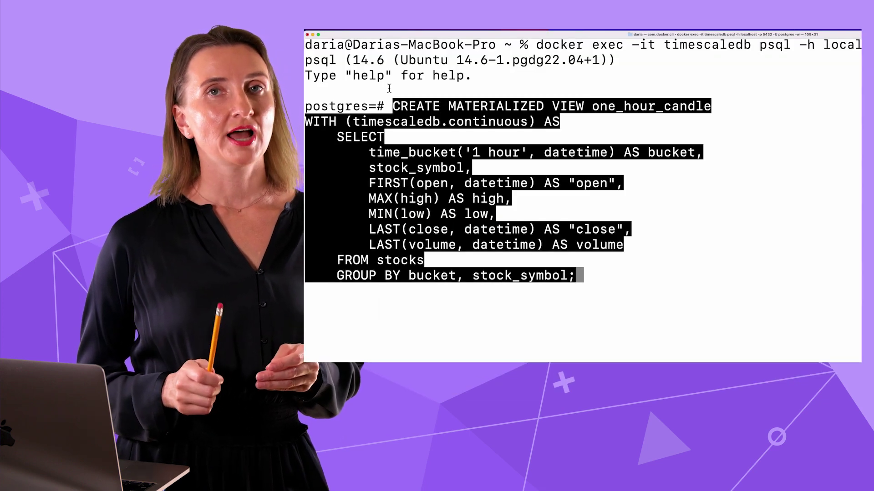
Execute the pasted CREATE MATERIALIZED VIEW one_hour_candle statement in psql.
key("Right")
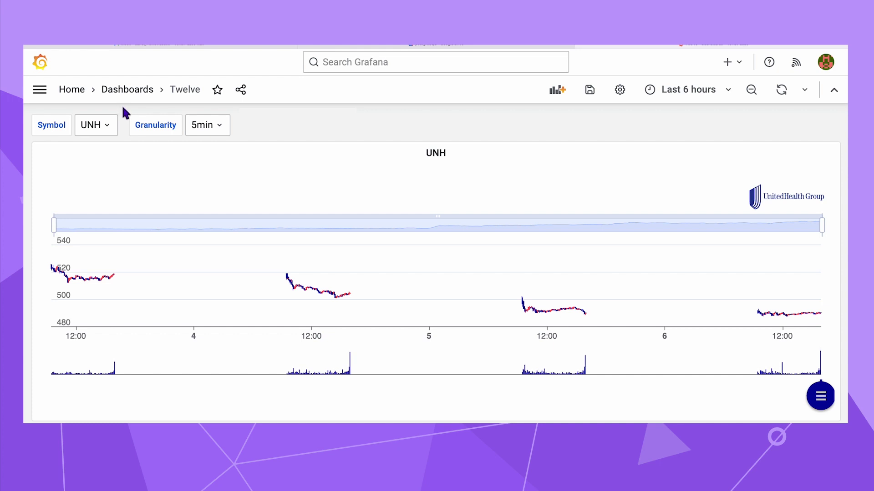
Set Granularity to 1hour and view the image_svgxml query frame in Table view.
left_click(220, 126)
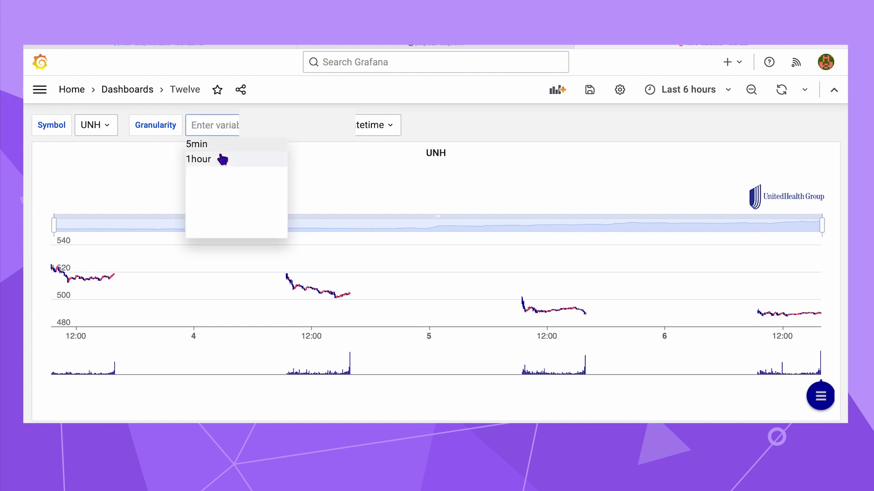
left_click(221, 161)
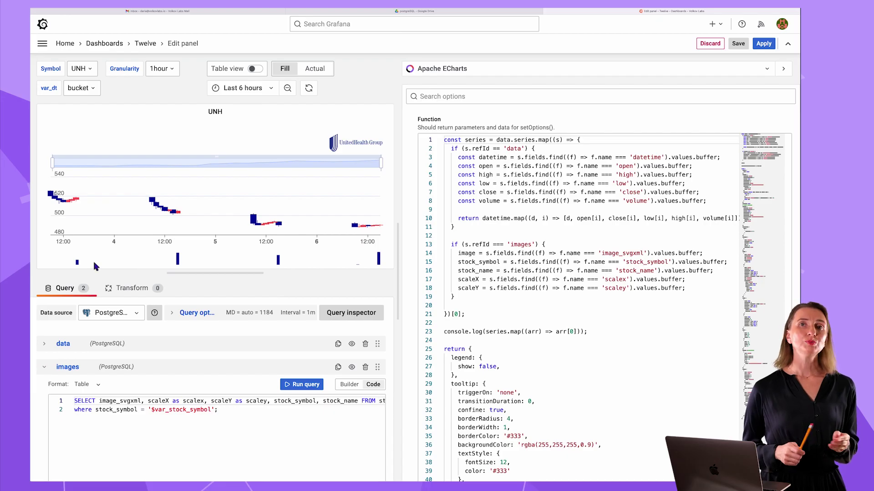
left_click(255, 69)
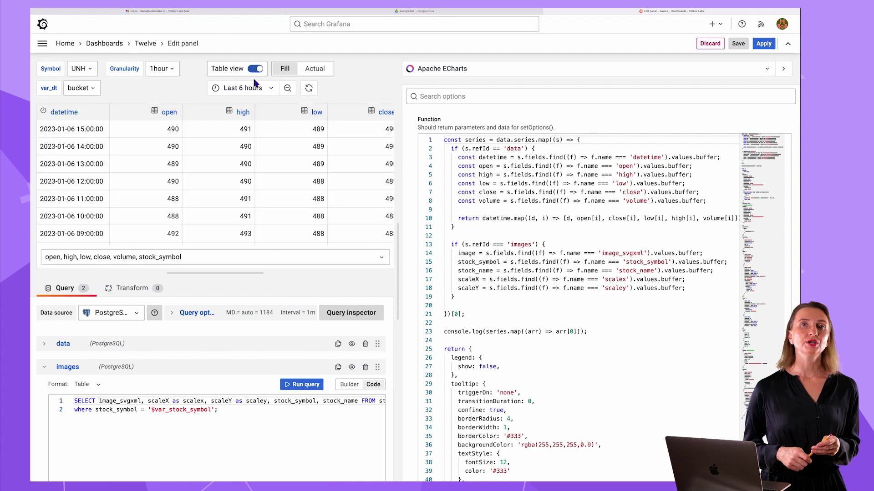
left_click(185, 257)
left_click(185, 290)
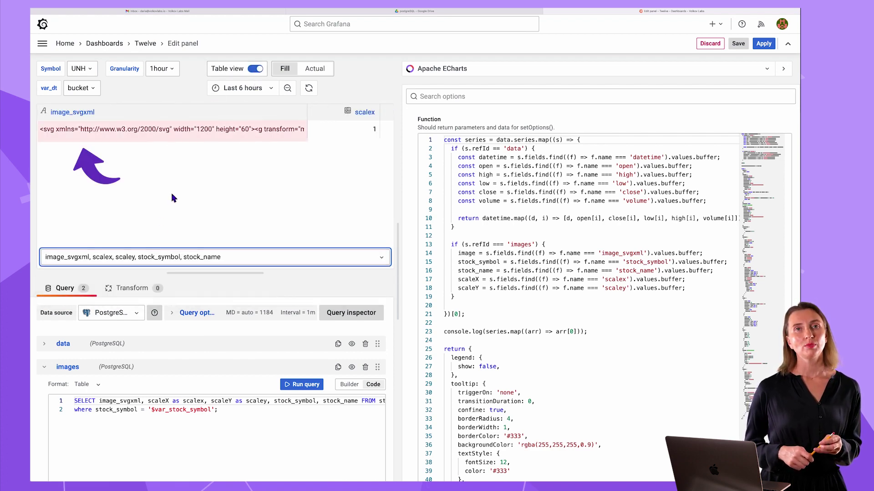
scroll(548, 372, "down", 15)
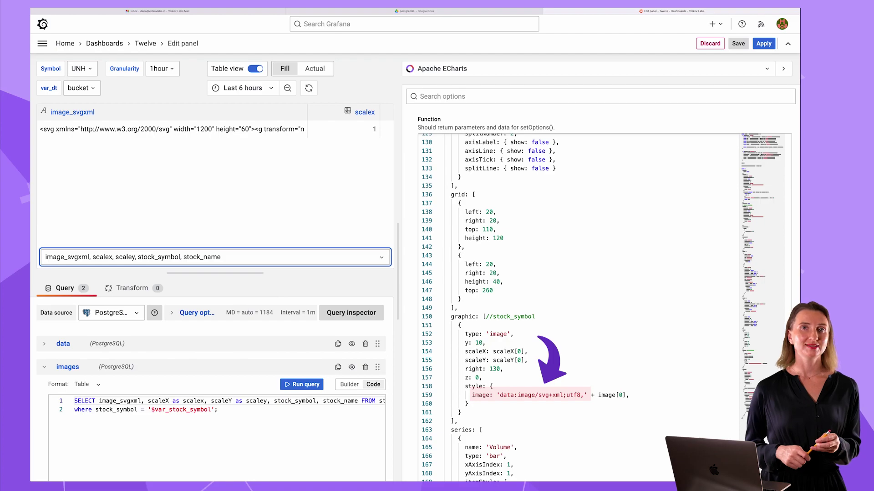